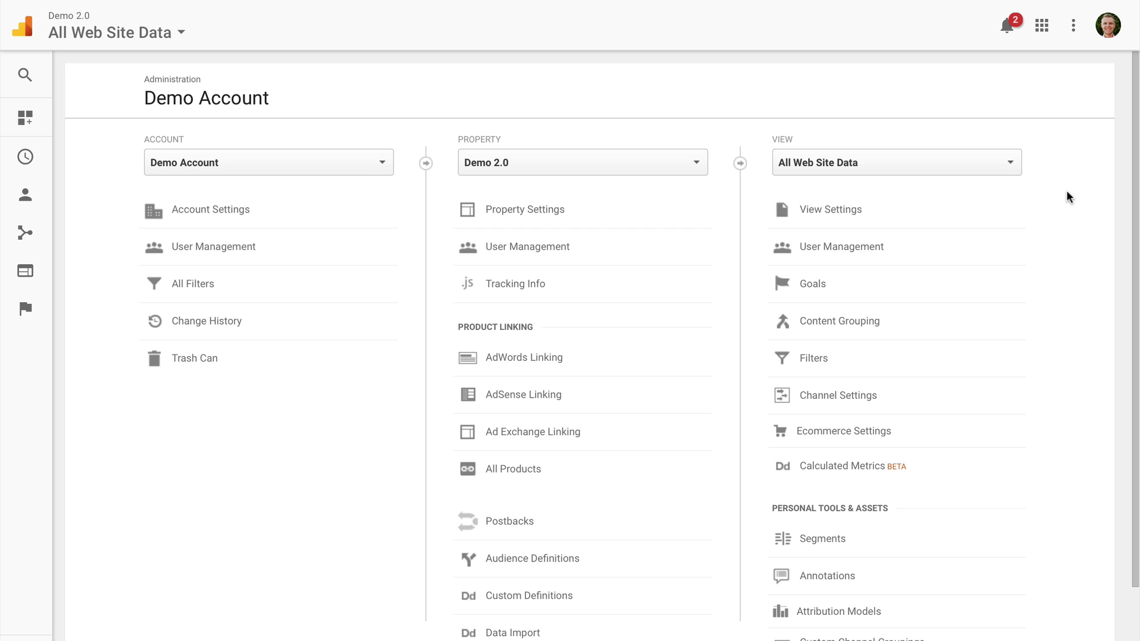
- Open the Goals list of the All Web Site Data view from the Admin View column
click(843, 288)
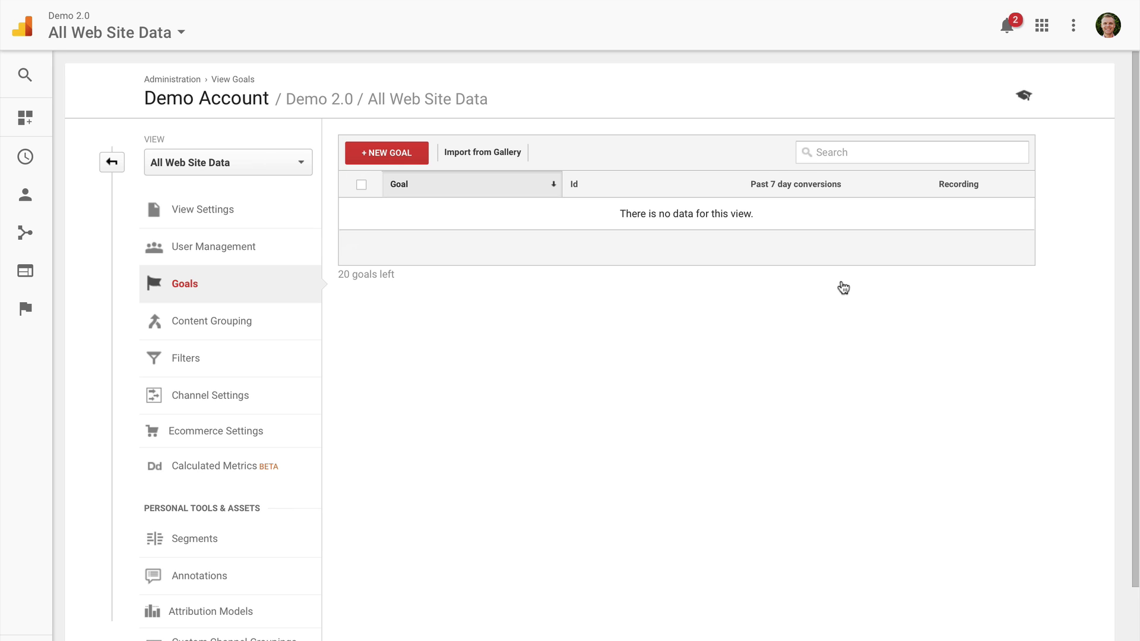
- Create a new Destination-type goal named 'Leads' in slot Goal Id 1 / Goal Set 1
click(422, 161)
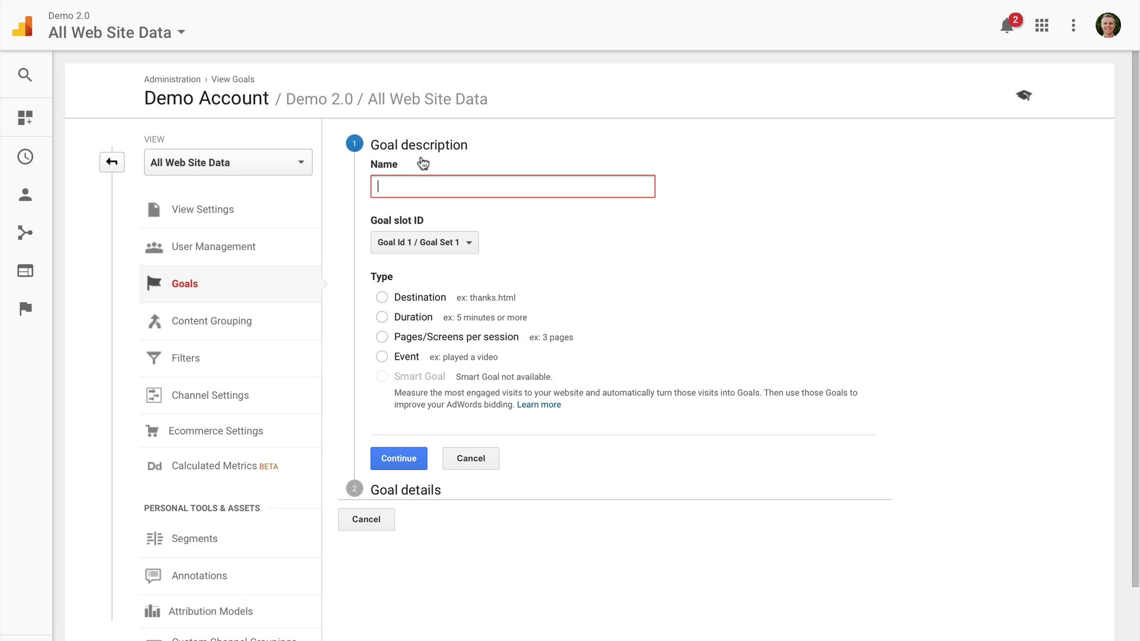
text(Leads)
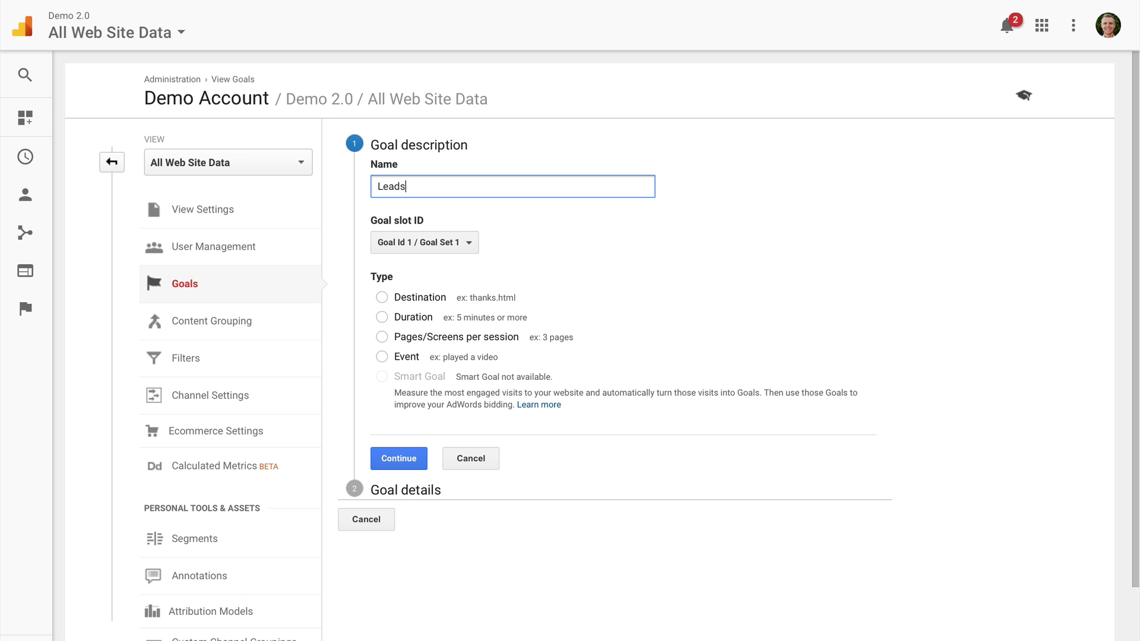
click(464, 242)
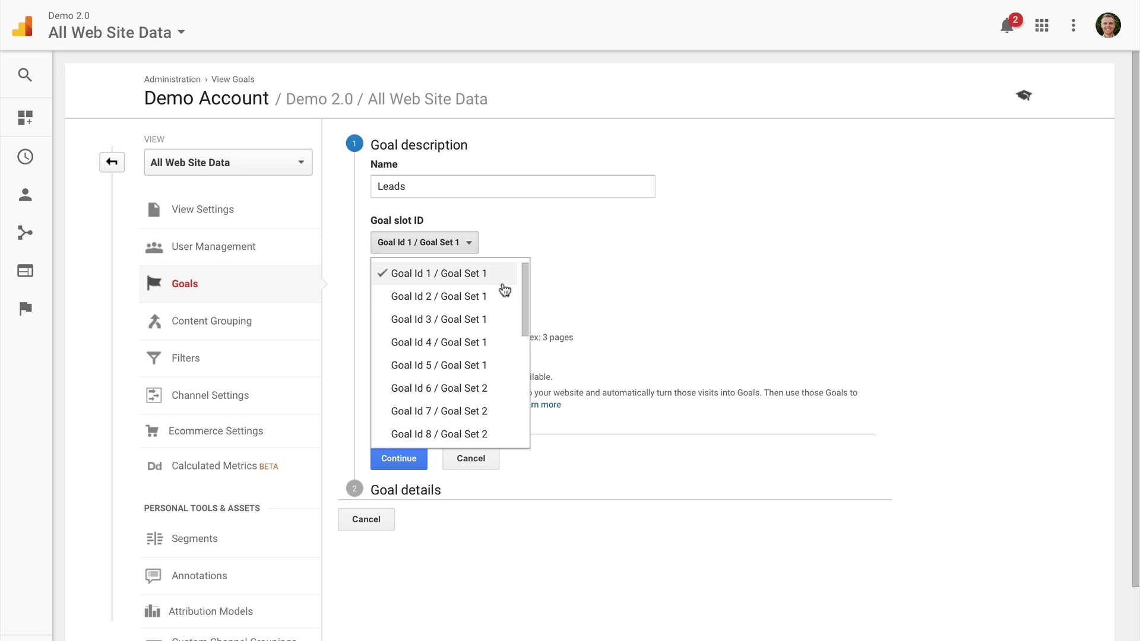
drag(522, 295, 510, 268)
click(546, 259)
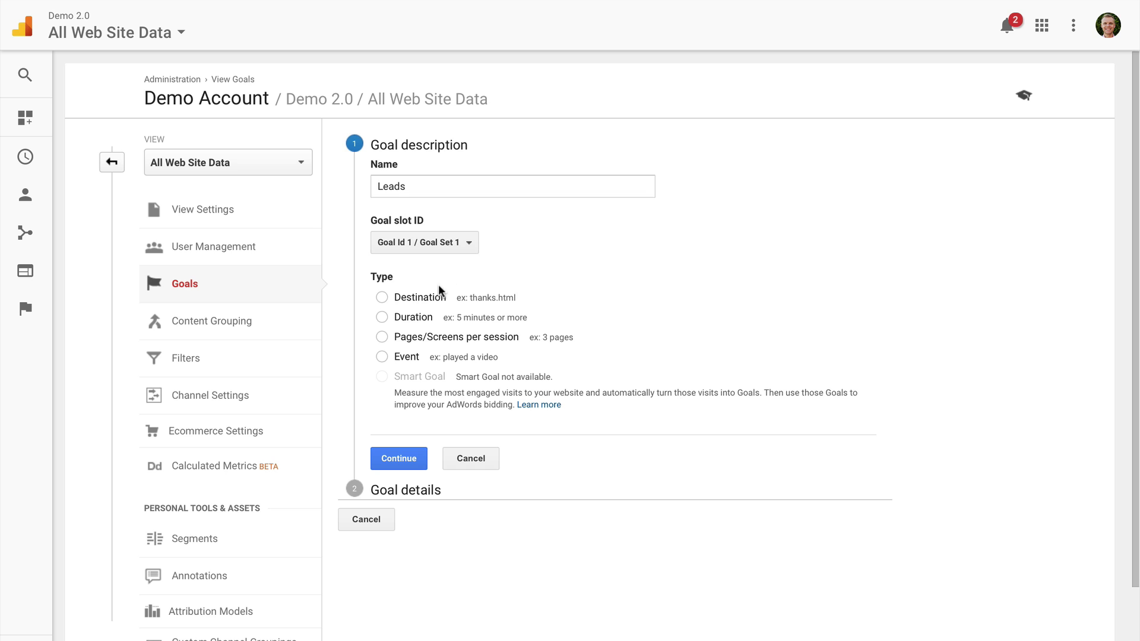
click(382, 297)
click(383, 296)
- Set the Leads goal destination to Equals to '/thank-you' in the goal details
click(401, 460)
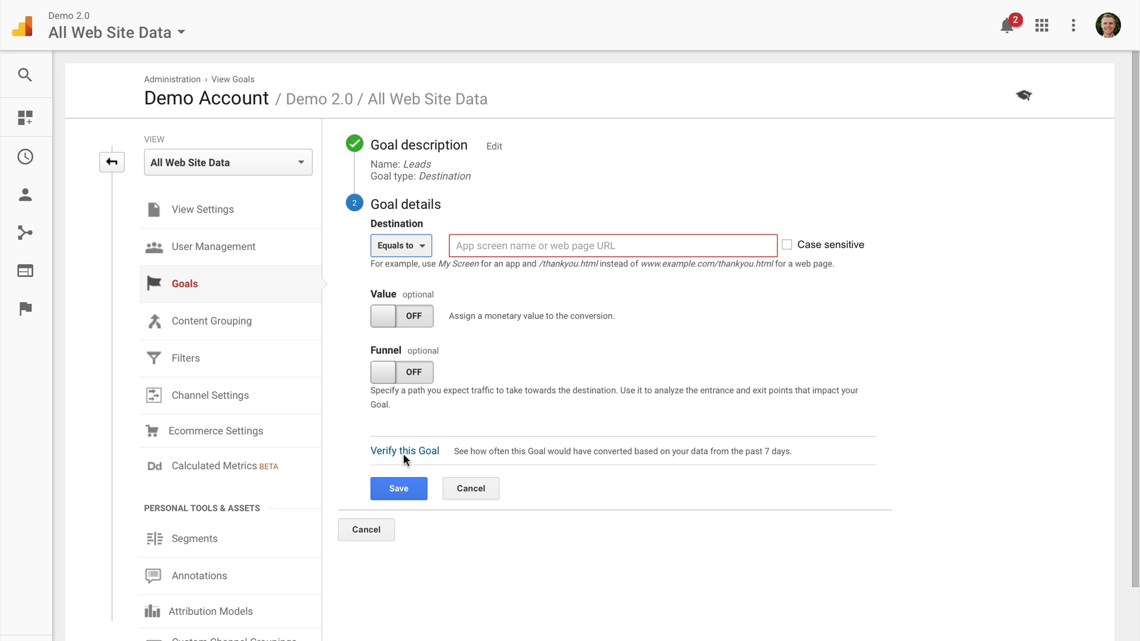
click(456, 243)
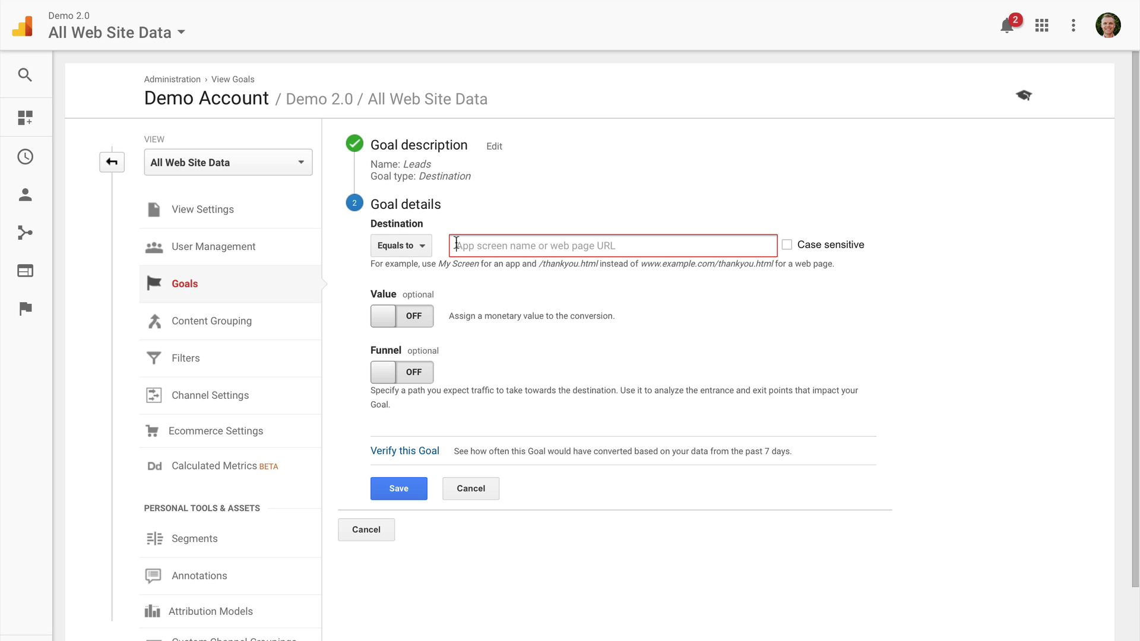
click(457, 243)
text(/thank-)
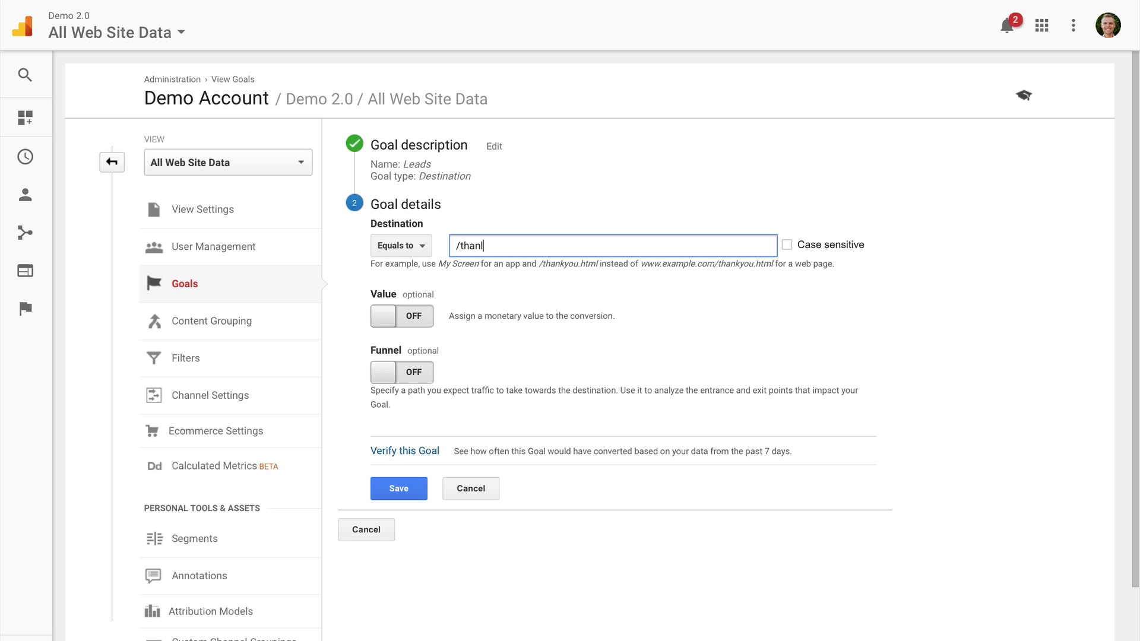
text(you)
click(423, 247)
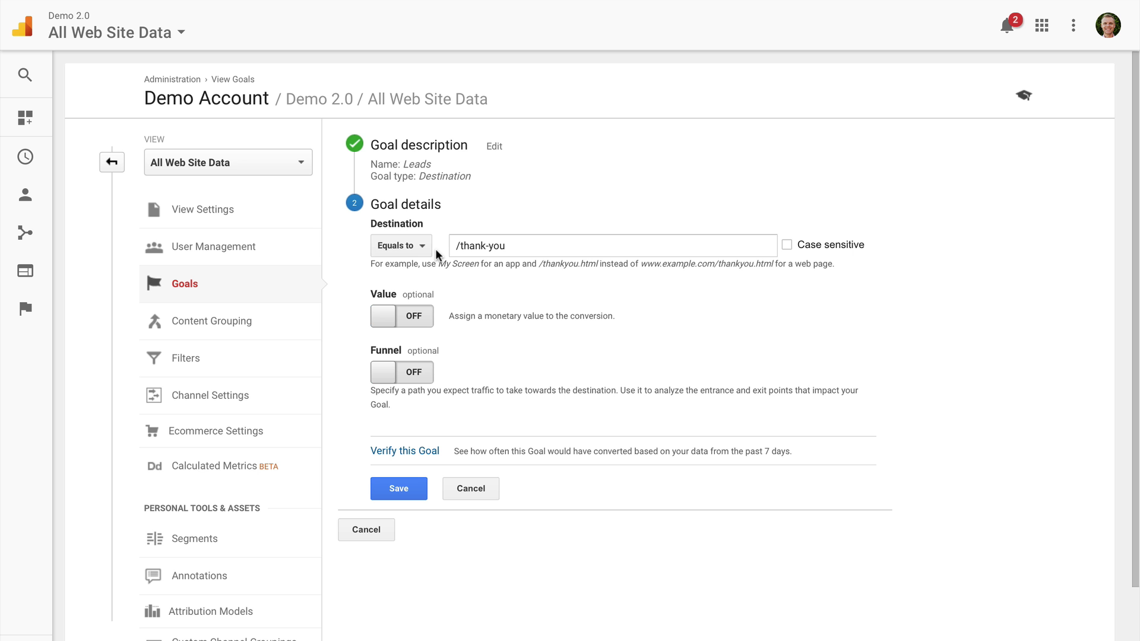
- Turn on the goal value and set it to 100 USD
click(382, 320)
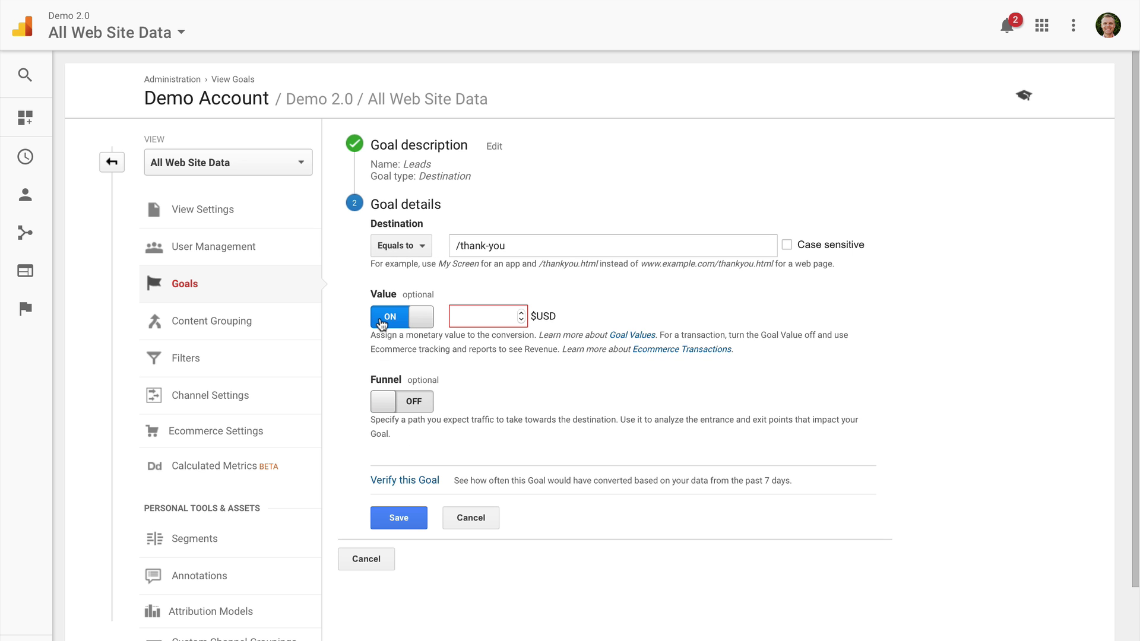
click(489, 317)
text(100)
- Enable the funnel with step 1 named 'Lead Form' at page '/contact-us'
click(389, 402)
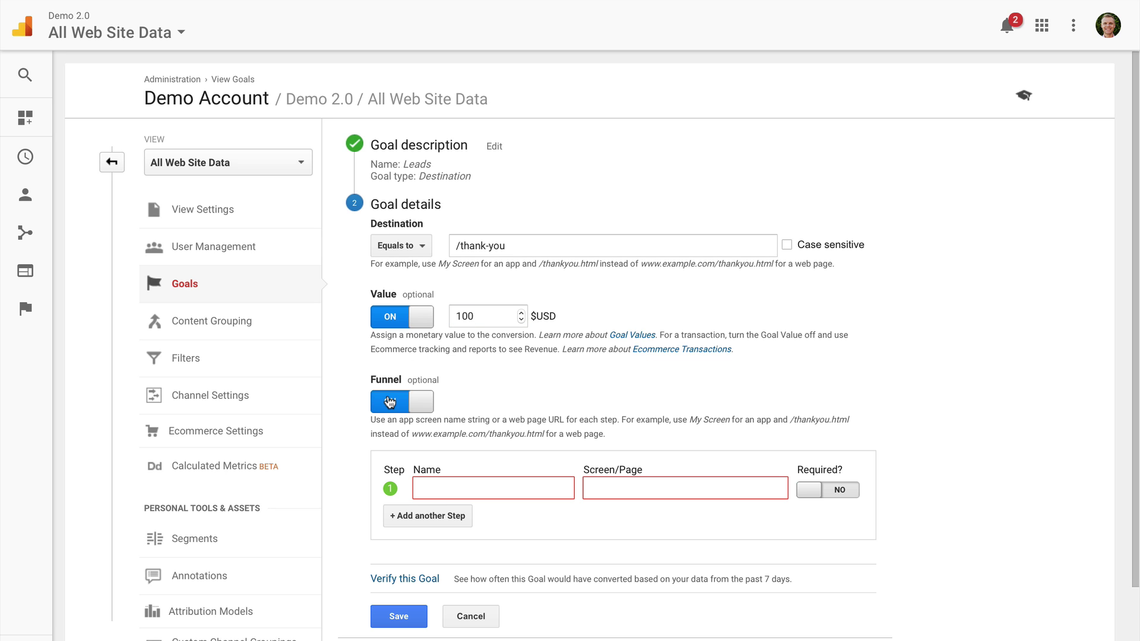
click(459, 484)
text(Lead)
key(BackSpace)
text(d Form)
key(Tab)
text(/contact)
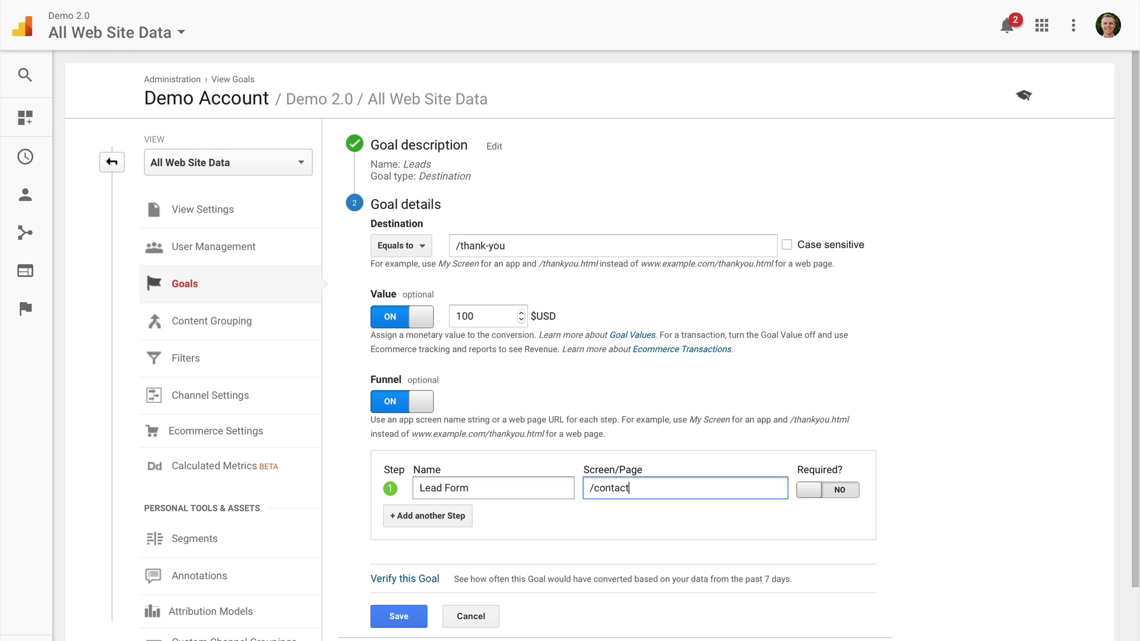
text(-us)
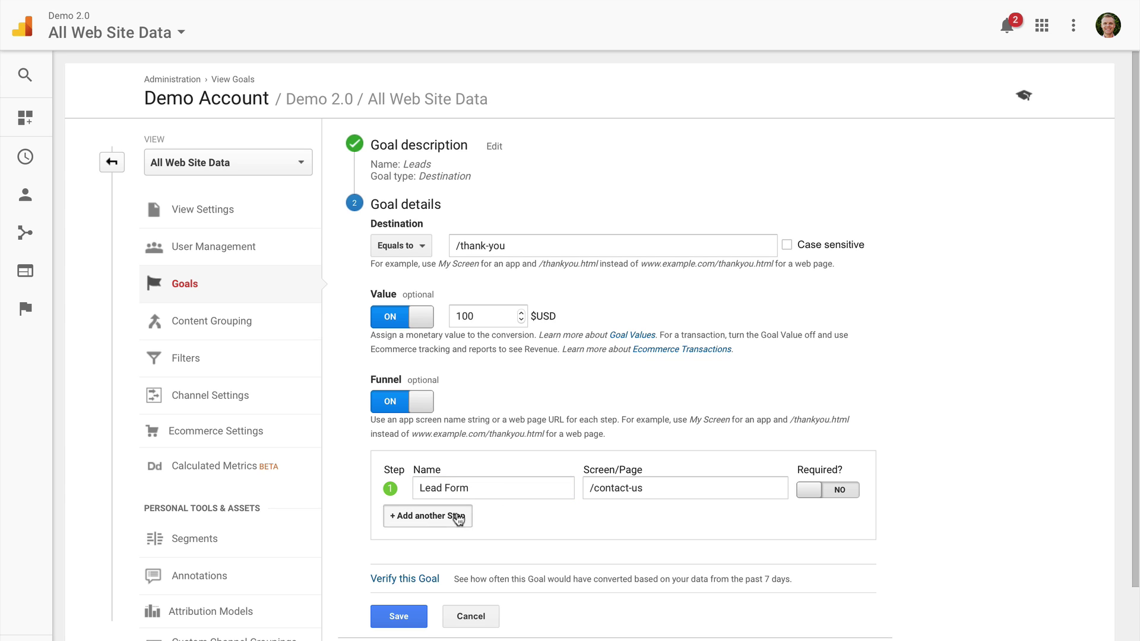
click(458, 519)
click(458, 538)
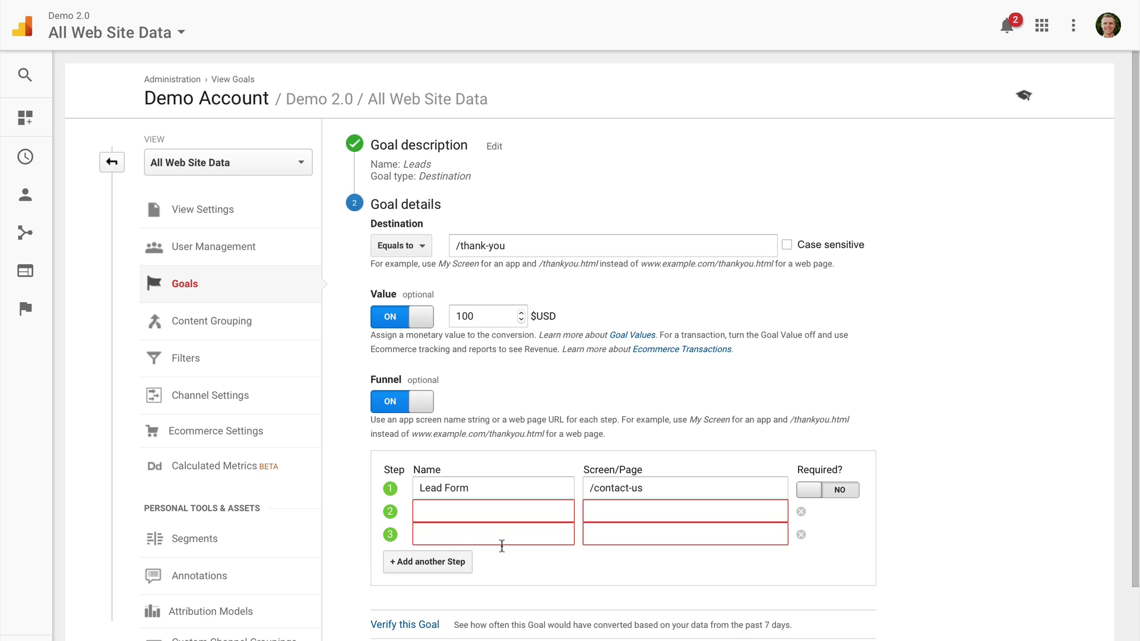
click(800, 536)
click(801, 512)
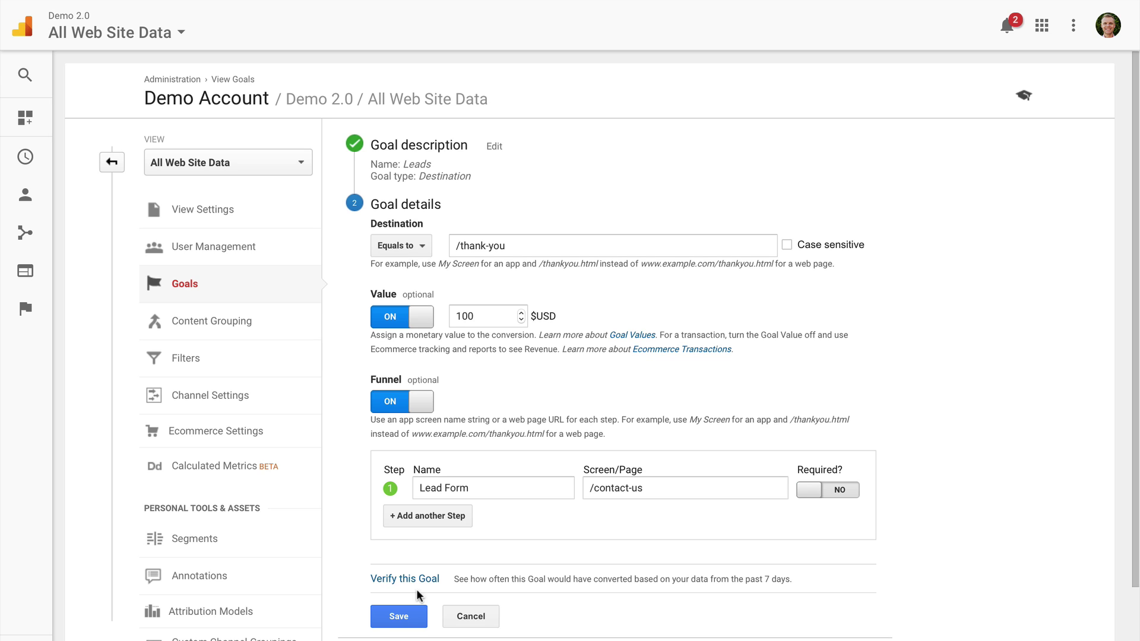
- Save the completed Leads goal from the bottom of the goal form
click(419, 620)
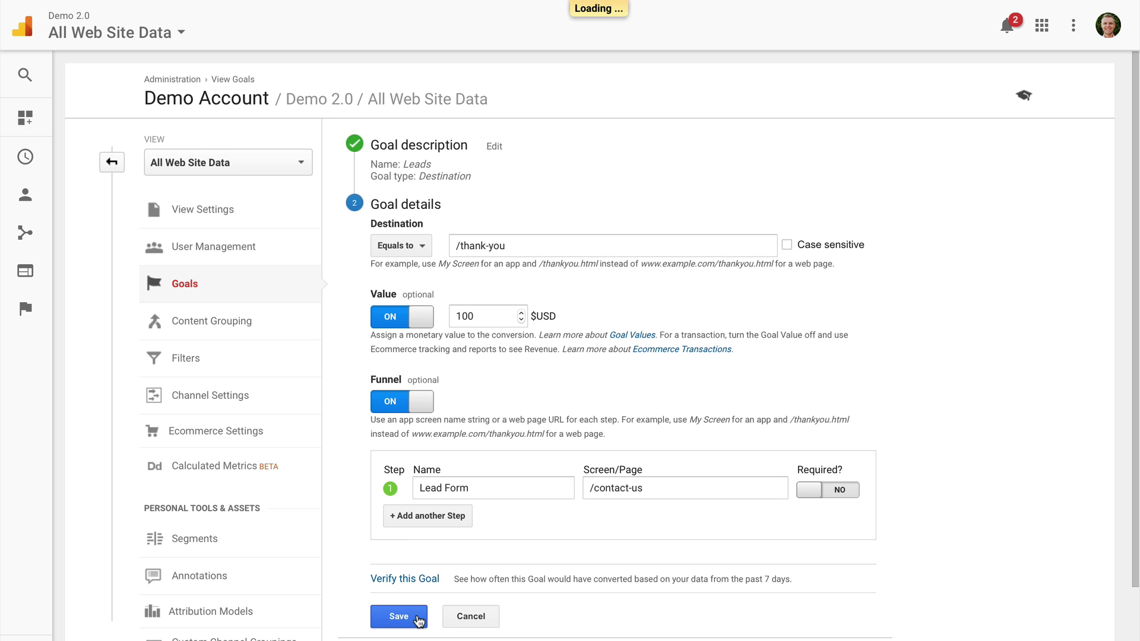